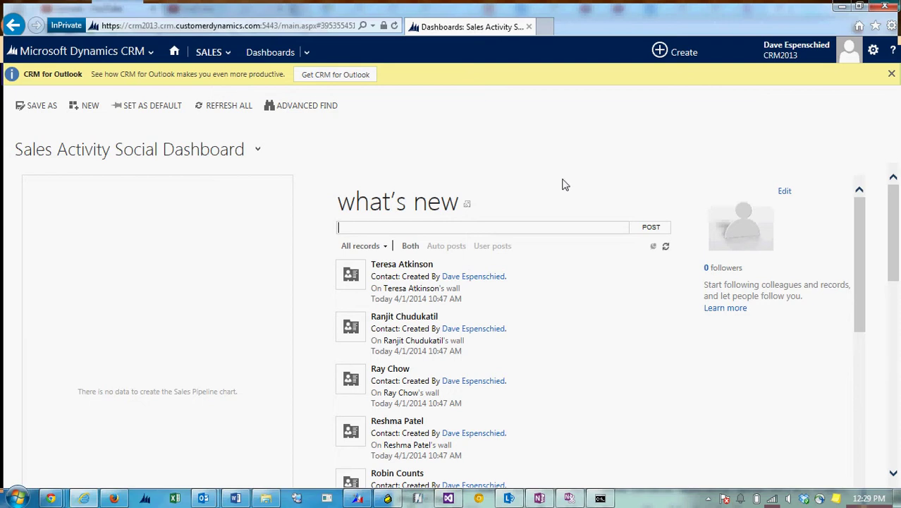
Step: Open the Sales area's Contacts list and view its Import Data options, including the import template download
{"action": "left_click", "coordinate": [150, 53]}
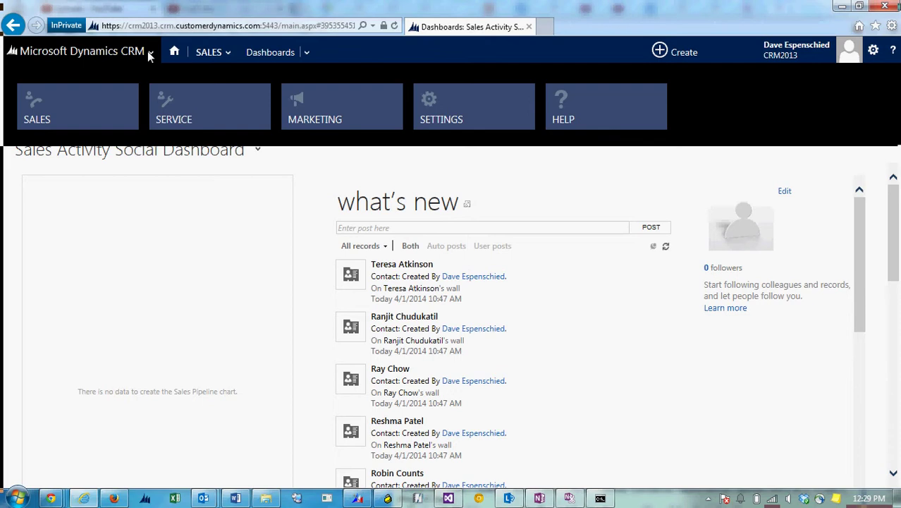
{"action": "left_click", "coordinate": [222, 57]}
{"action": "left_click", "coordinate": [598, 118]}
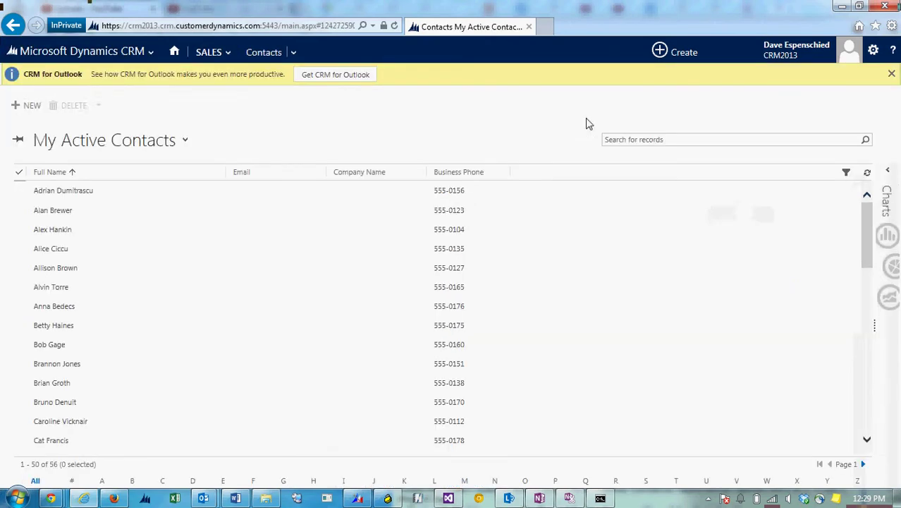
{"action": "left_click", "coordinate": [387, 105]}
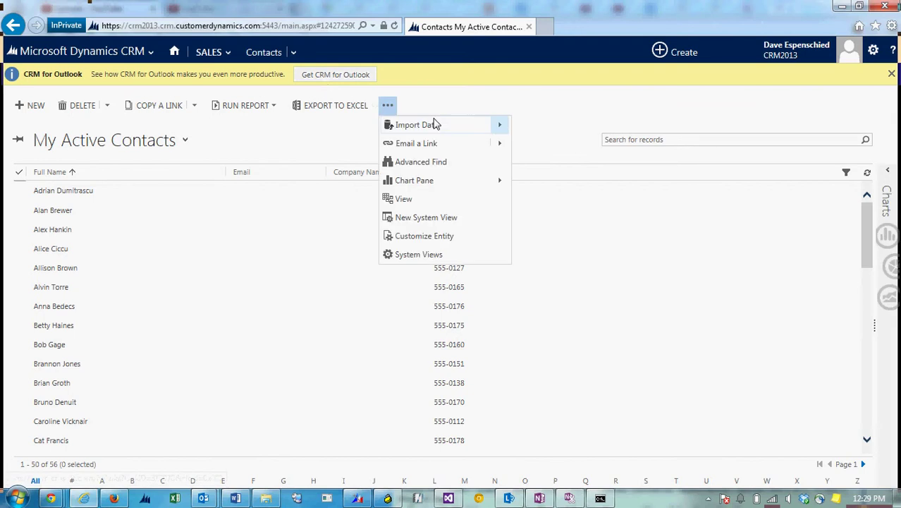
{"action": "mouse_move", "coordinate": [499, 125]}
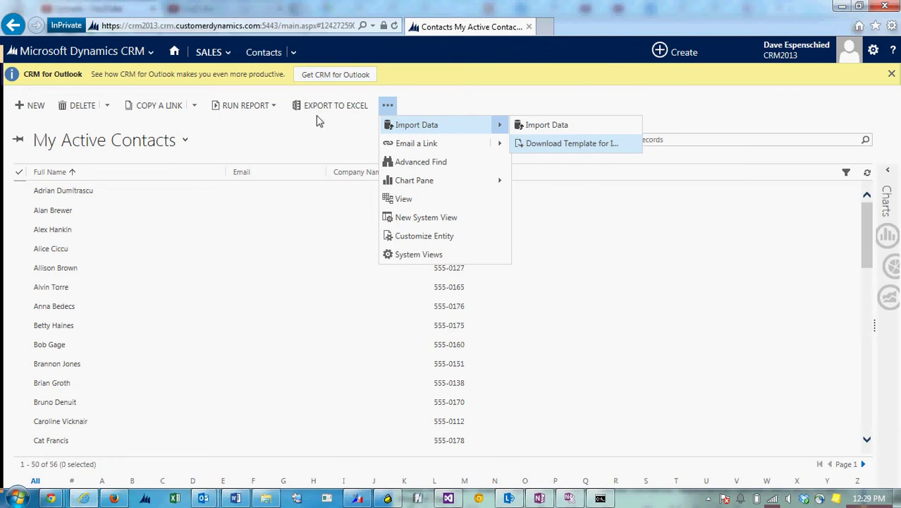
Step: Go to Data Management in the Settings area and open Templates for Data Import
{"action": "left_click", "coordinate": [144, 54]}
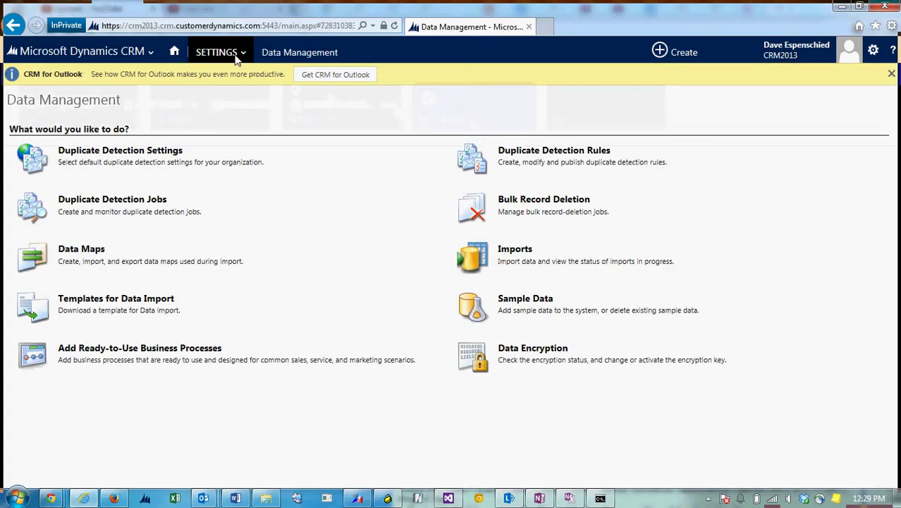
{"action": "left_click", "coordinate": [237, 60]}
{"action": "scroll", "coordinate": [632, 101], "scroll_direction": "down", "scroll_amount": 5}
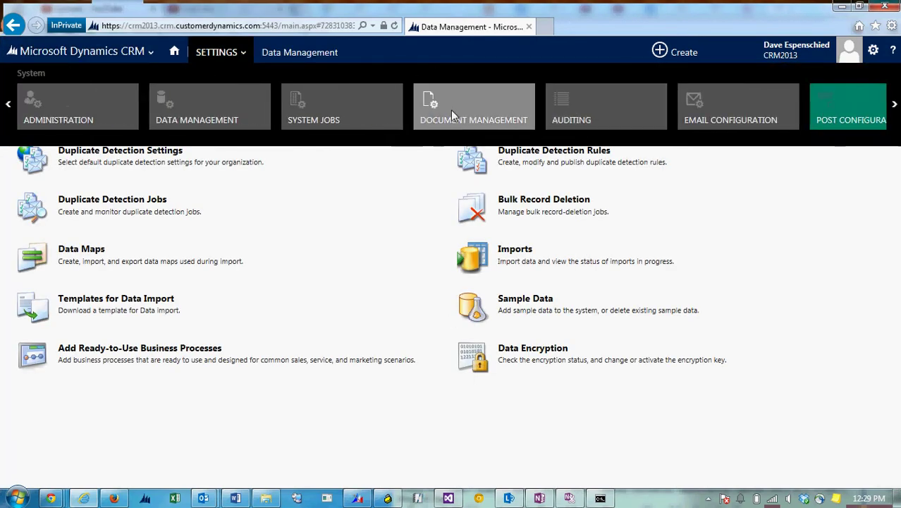
{"action": "left_click", "coordinate": [198, 110]}
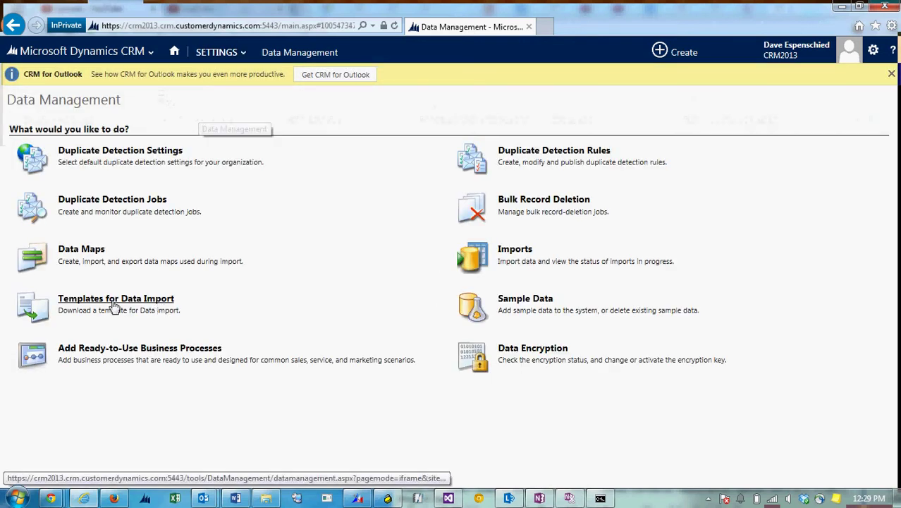
{"action": "left_click", "coordinate": [106, 299]}
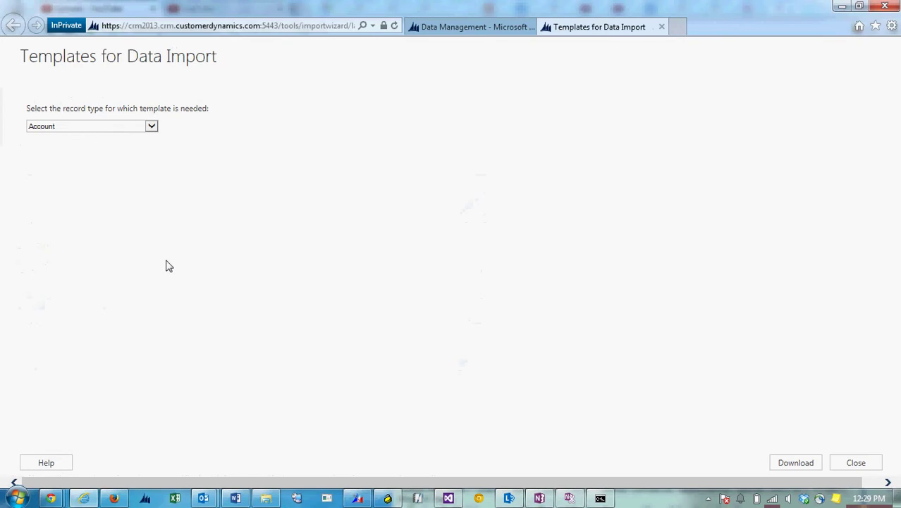
Step: Download the import template for the Contact record type and save it as Contact.xml in the Downloads folder
{"action": "left_click", "coordinate": [151, 127]}
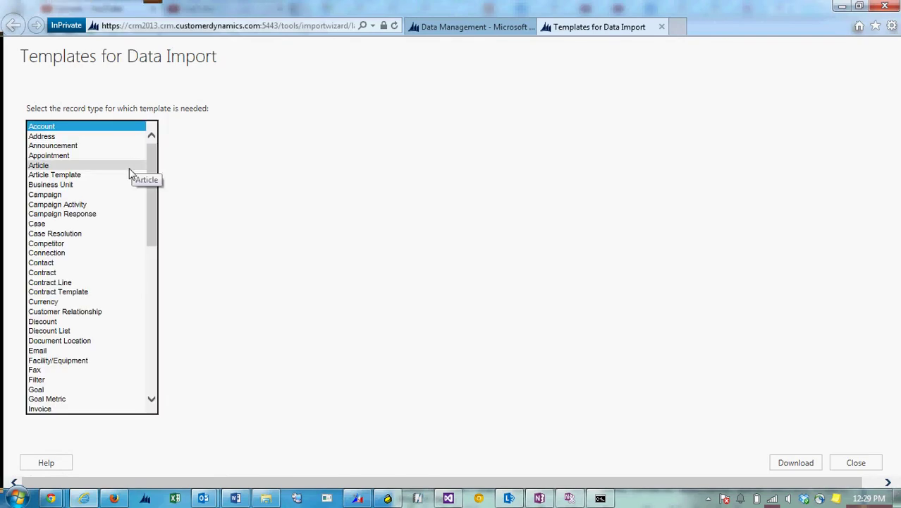
{"action": "left_click", "coordinate": [93, 263]}
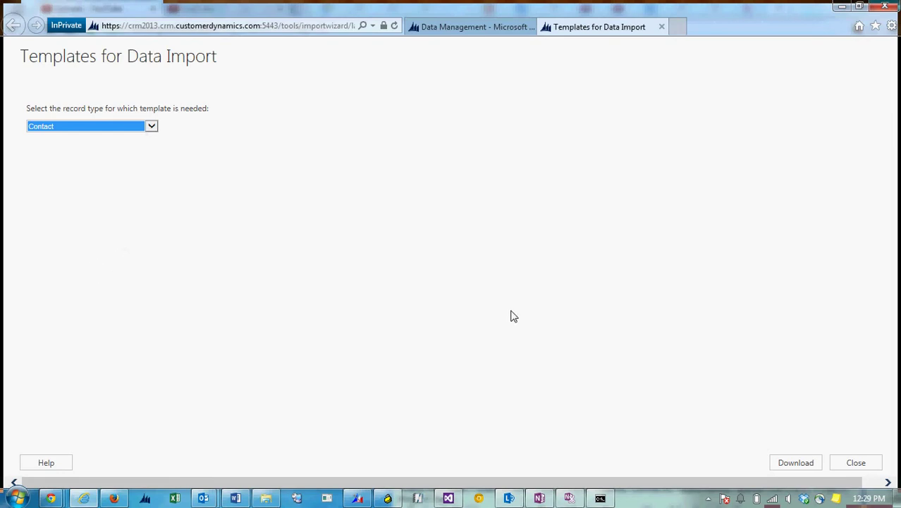
{"action": "left_click", "coordinate": [795, 463]}
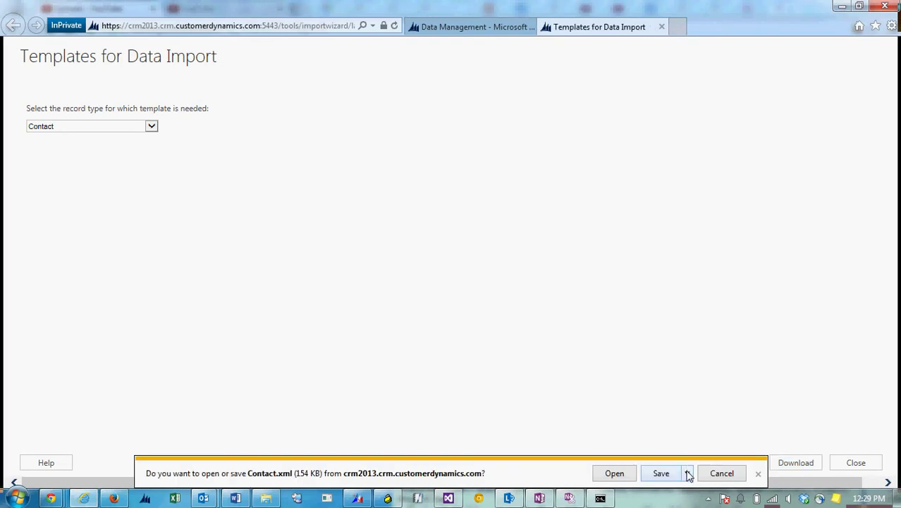
{"action": "left_click", "coordinate": [689, 474]}
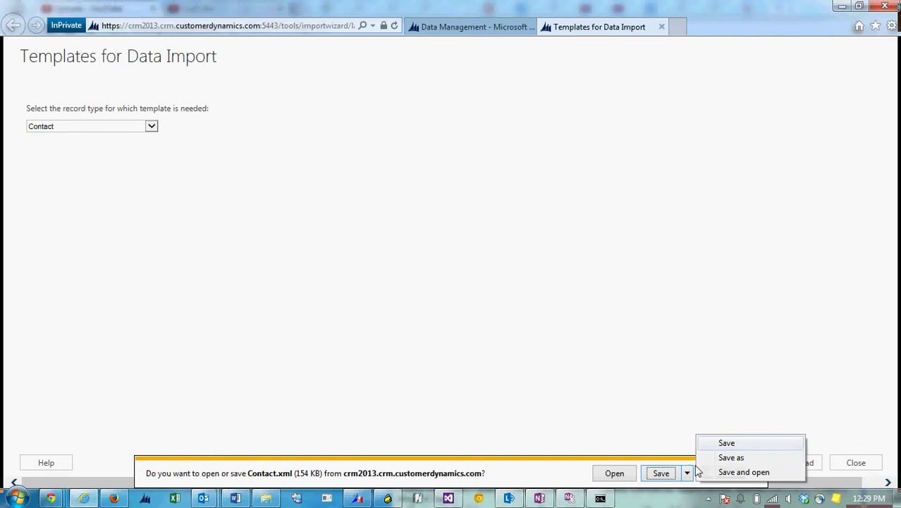
{"action": "left_click", "coordinate": [717, 459]}
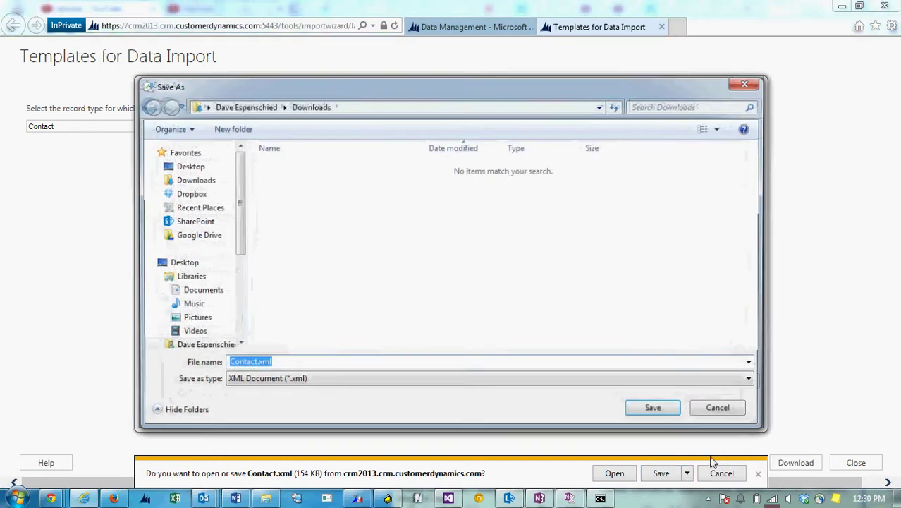
{"action": "left_click", "coordinate": [655, 414]}
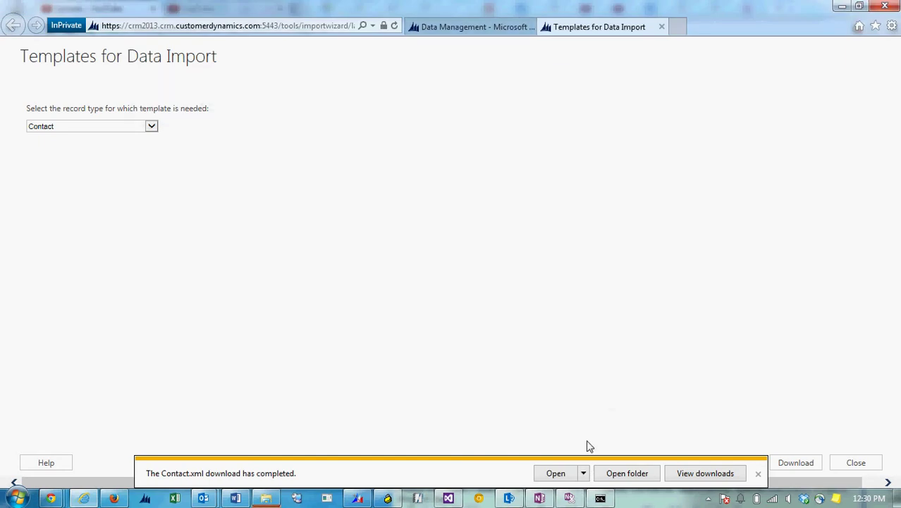
Step: Show the Downloads folder, view the raw XML of Contact.xml in the browser, and close that view
{"action": "left_click", "coordinate": [613, 473]}
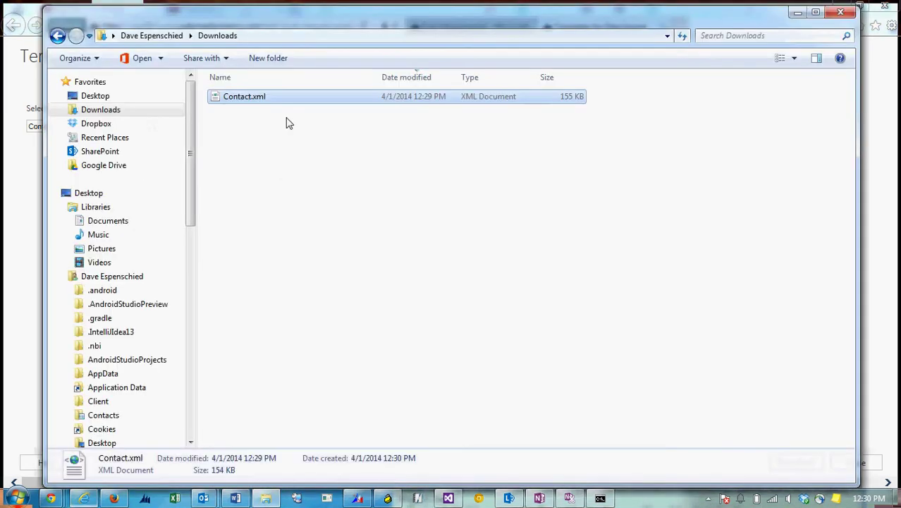
{"action": "double_click", "coordinate": [284, 99]}
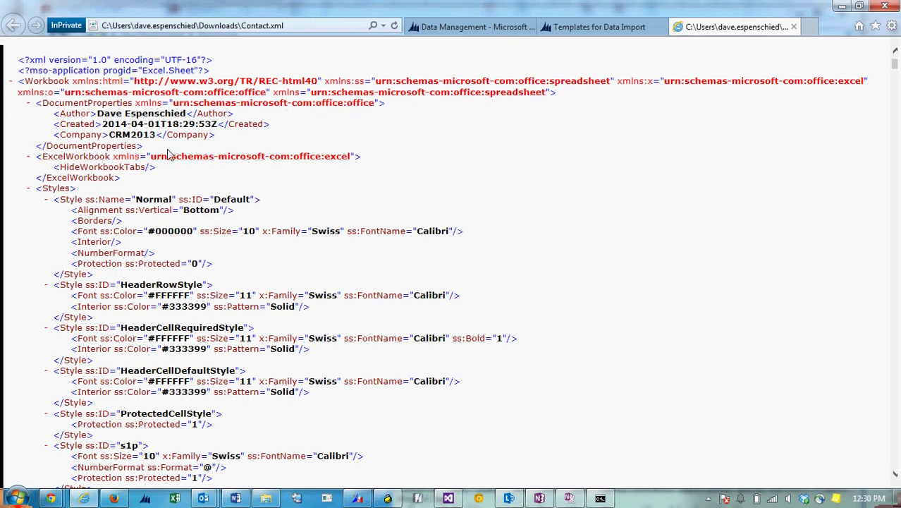
{"action": "left_click", "coordinate": [793, 27]}
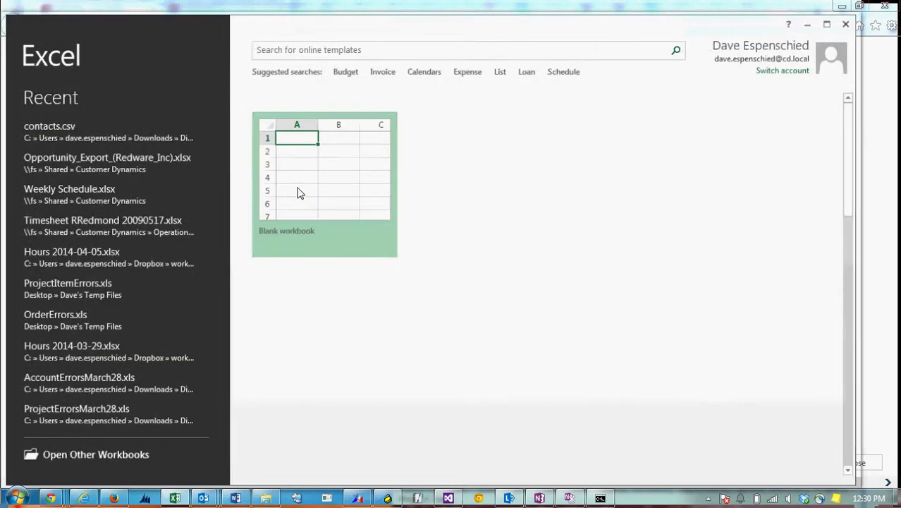
Step: Create a blank workbook in Excel and open Contact.xml from the Downloads folder as a spreadsheet
{"action": "left_click", "coordinate": [297, 194]}
{"action": "key", "text": "alt+Tab"}
{"action": "left_click_drag", "start_coordinate": [365, 28], "coordinate": [438, 319]}
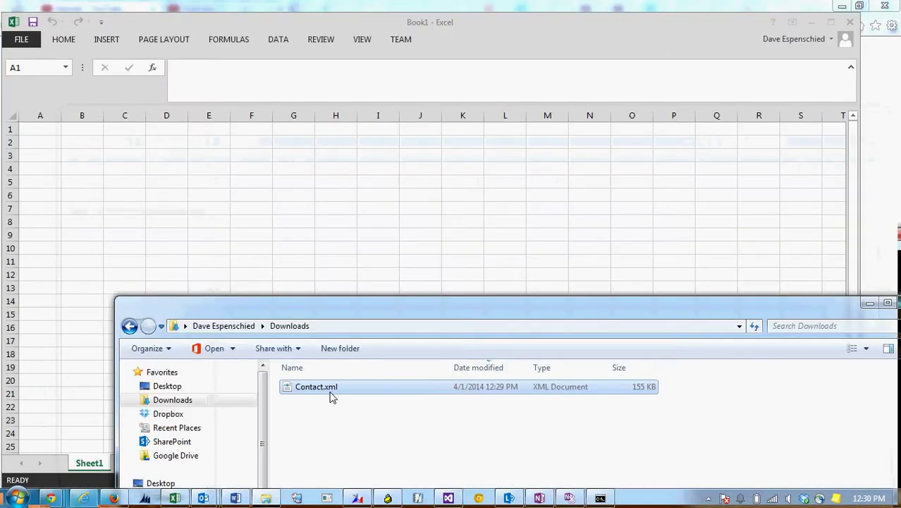
{"action": "key", "text": "Return"}
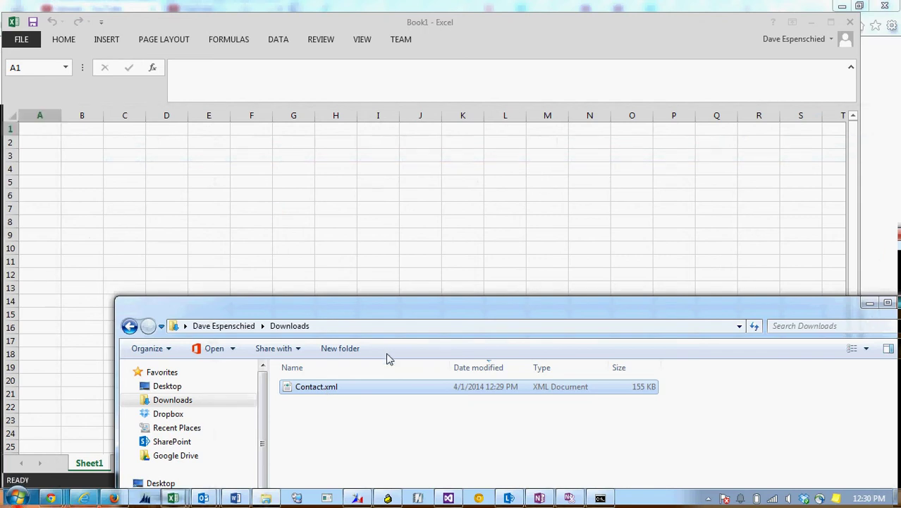
{"action": "left_click", "coordinate": [284, 248]}
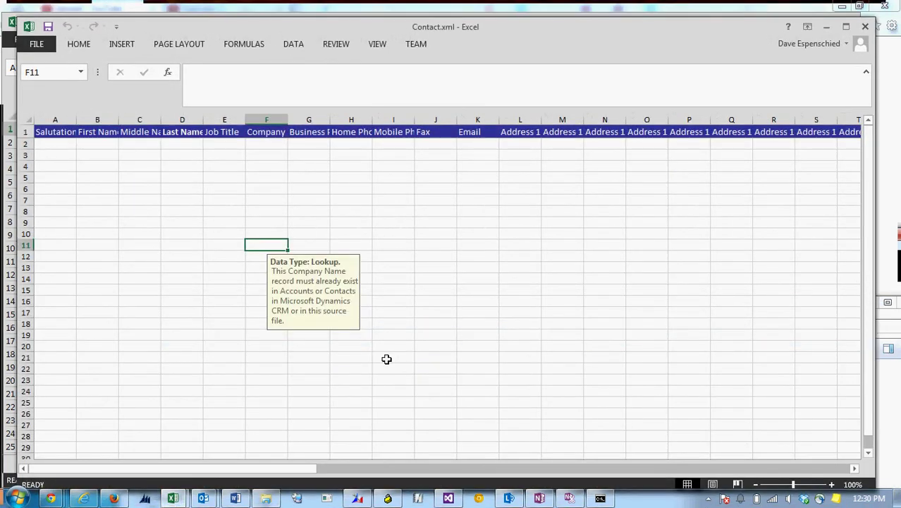
Step: Widen the First, Middle and Last Name columns and enter a contact's first name, middle initial and last name in row 2
{"action": "left_click_drag", "start_coordinate": [291, 468], "coordinate": [233, 118]}
{"action": "left_click", "coordinate": [122, 143]}
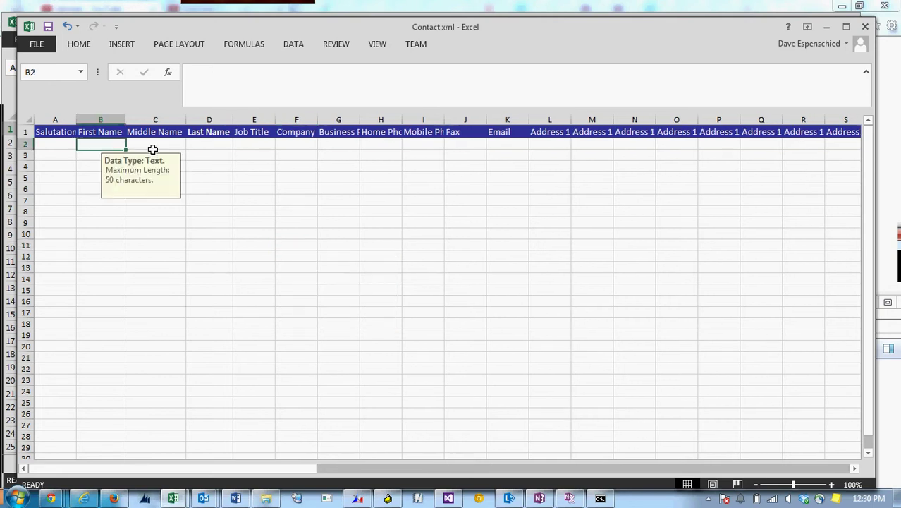
{"action": "type", "text": "Dave"}
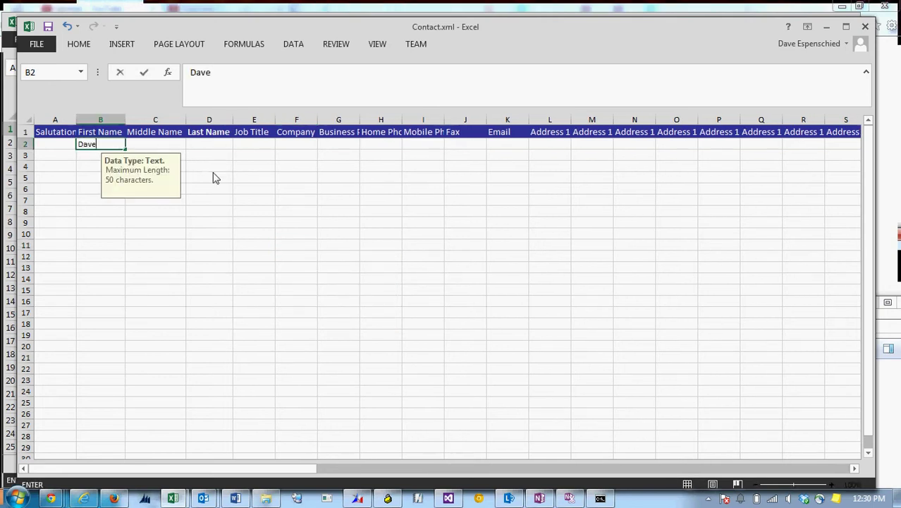
{"action": "key", "text": "Tab"}
{"action": "type", "text": "E"}
{"action": "key", "text": "Tab"}
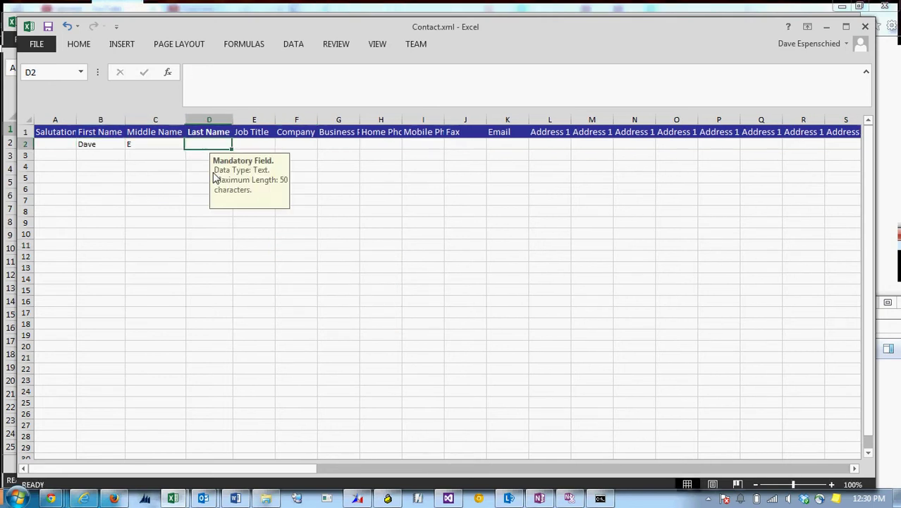
{"action": "type", "text": "E"}
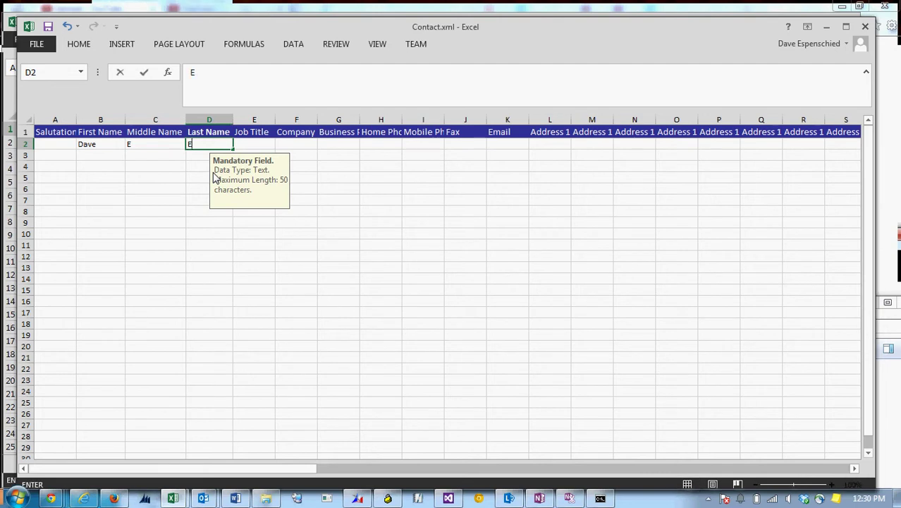
{"action": "key", "text": "Return"}
Step: Try Sample Company as the company name of the contact in row 2, and clear that cell again
{"action": "left_click", "coordinate": [297, 141]}
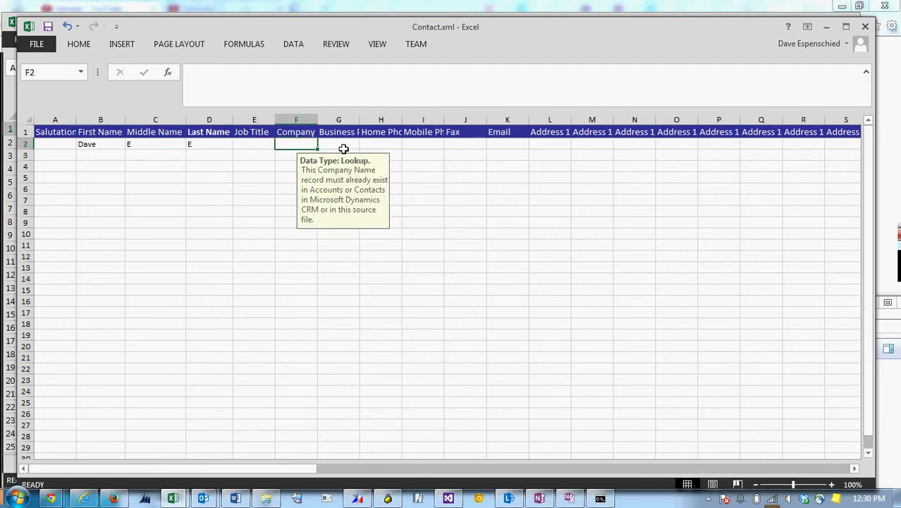
{"action": "type", "text": "Saomple"}
{"action": "key", "text": "BackSpace"}
{"action": "key", "text": "BackSpace"}
{"action": "key", "text": "BackSpace"}
{"action": "key", "text": "BackSpace"}
{"action": "key", "text": "BackSpace"}
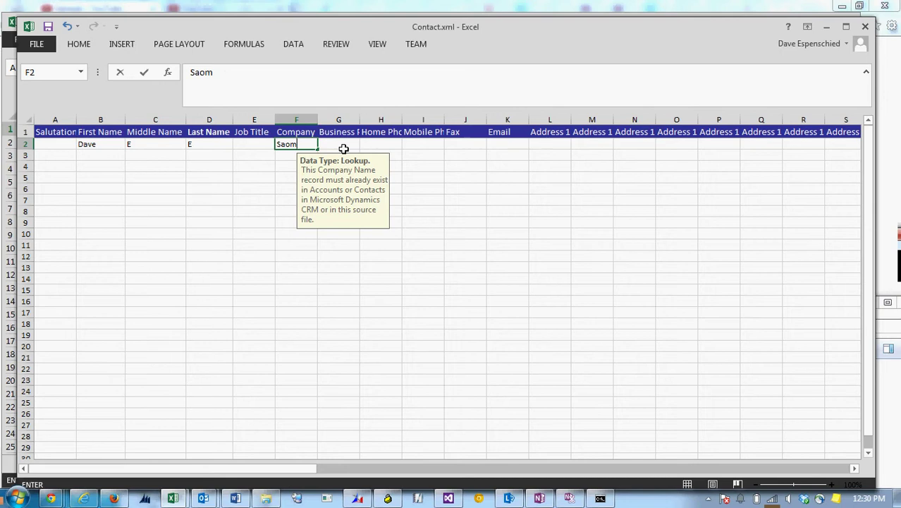
{"action": "type", "text": "mple Company"}
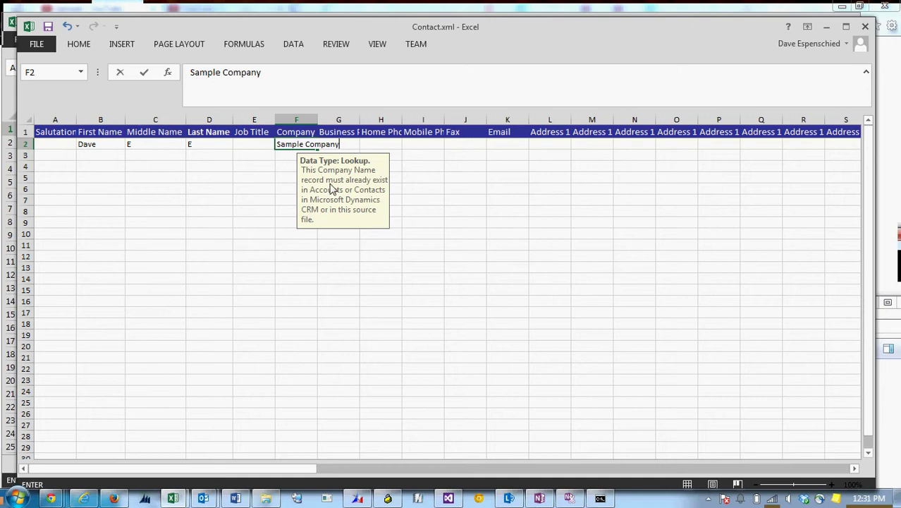
{"action": "key", "text": "Return"}
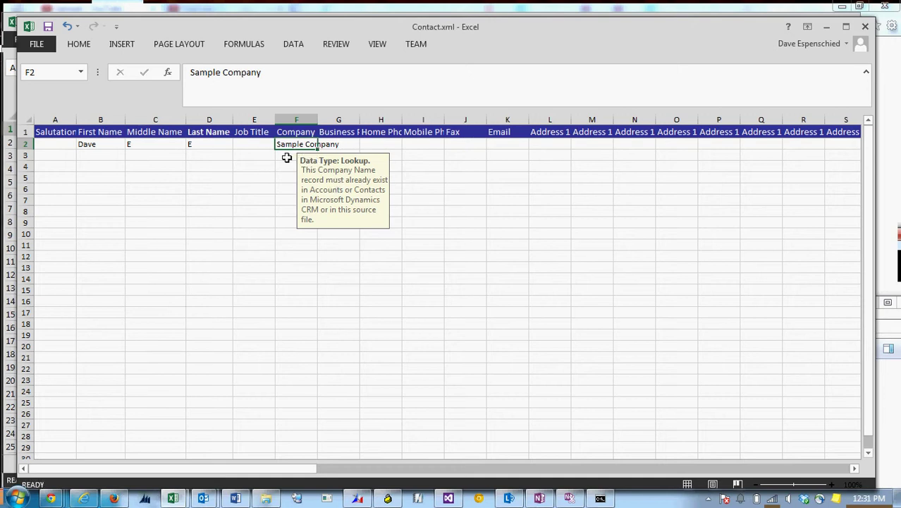
{"action": "left_click", "coordinate": [308, 143]}
{"action": "key", "text": "Delete"}
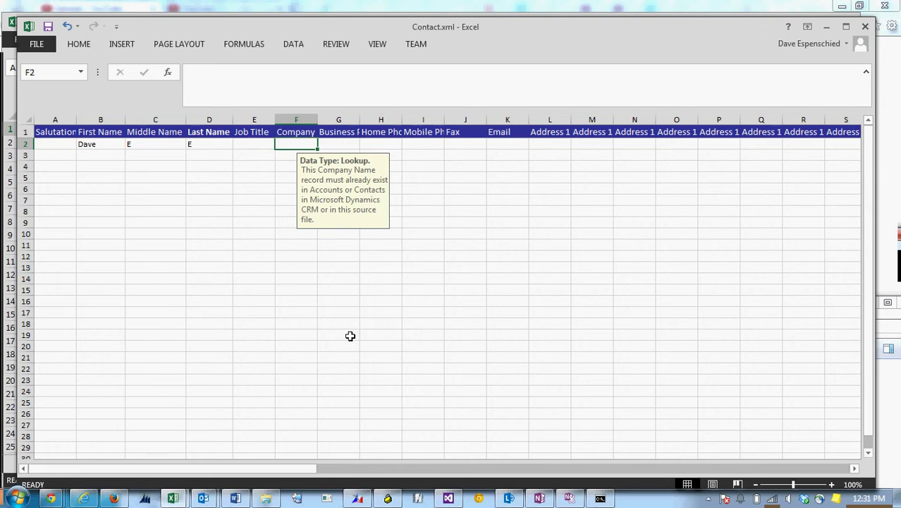
Step: Save Contact.xml, keeping the XML Spreadsheet 2003 format
{"action": "left_click", "coordinate": [229, 270]}
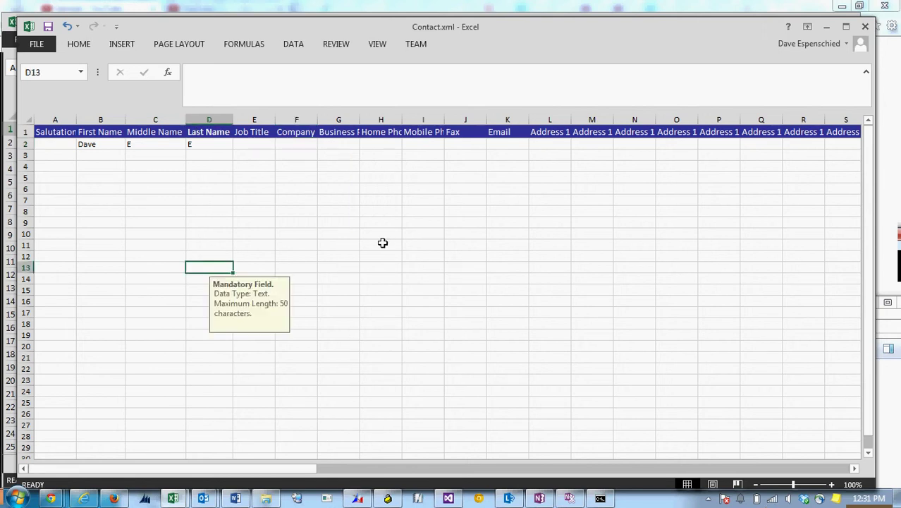
{"action": "key", "text": "ctrl+s"}
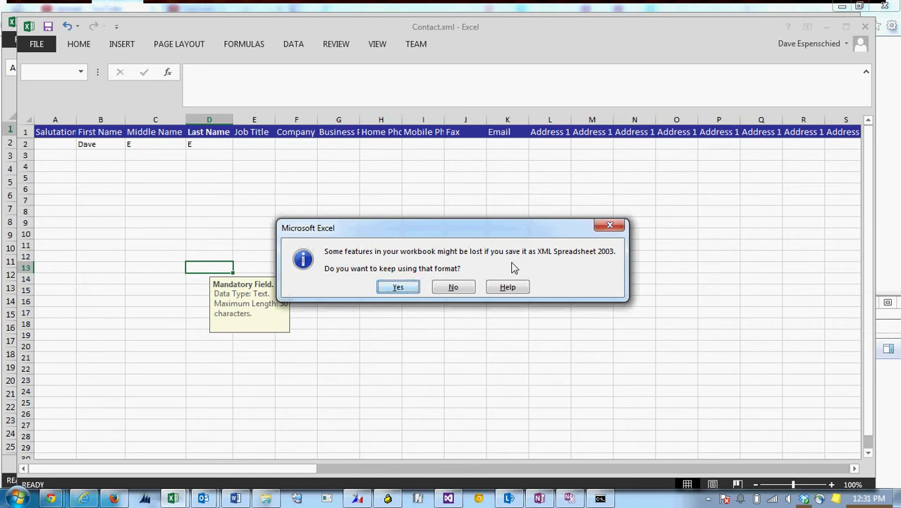
{"action": "left_click", "coordinate": [403, 286]}
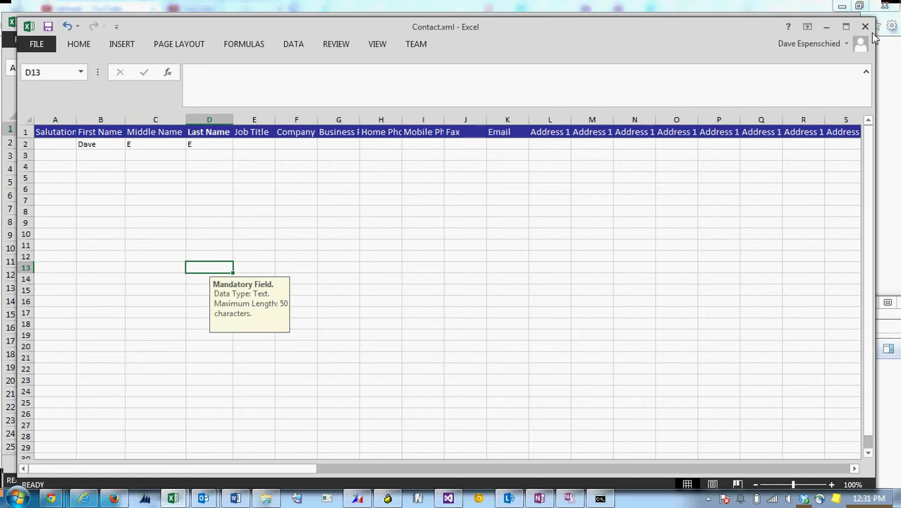
Step: Close the open Excel workbooks and switch back to the Data Management page of Microsoft Dynamics CRM in the browser
{"action": "key", "text": "ctrl+n"}
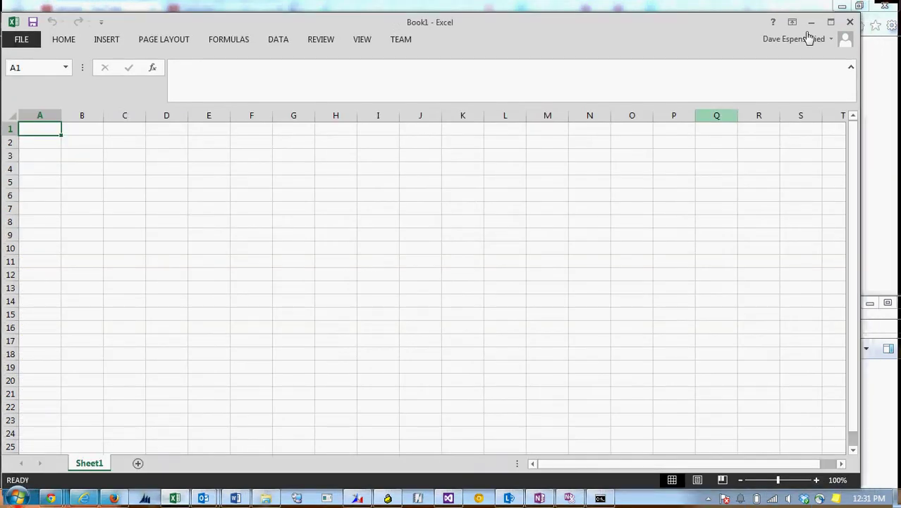
{"action": "left_click", "coordinate": [850, 23]}
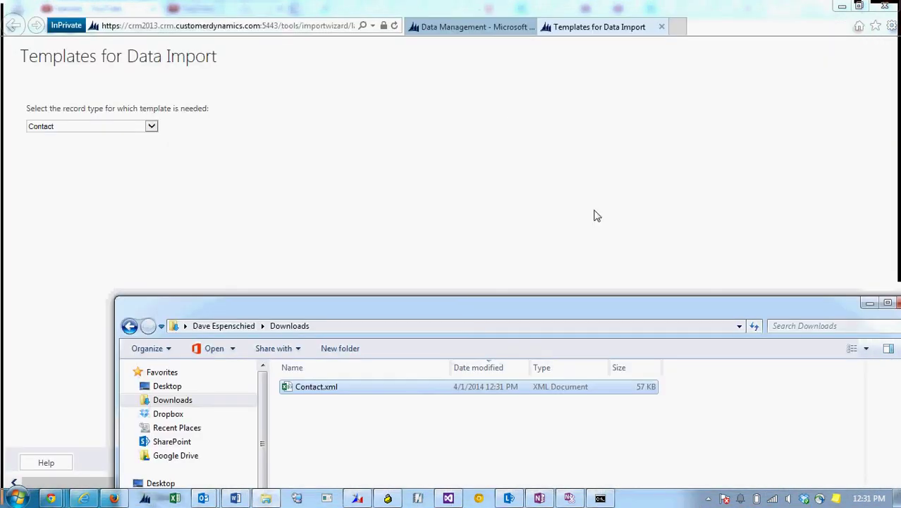
{"action": "left_click", "coordinate": [474, 29]}
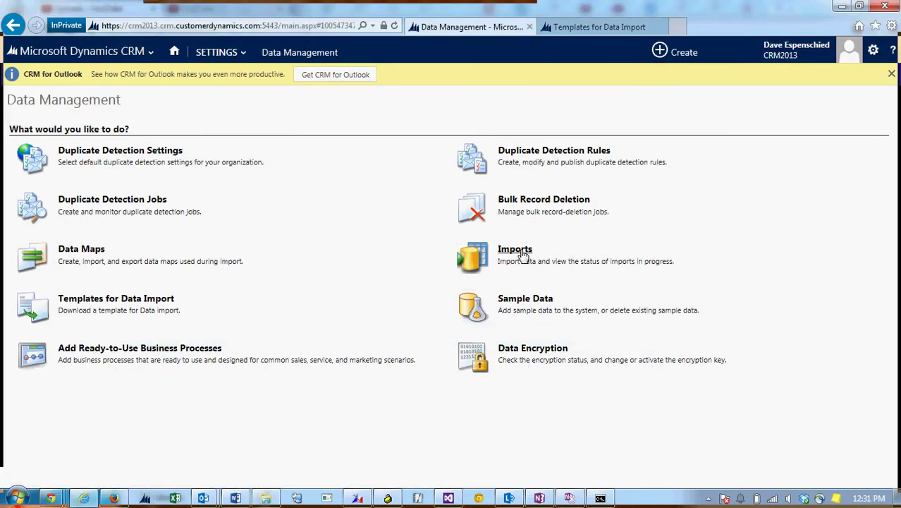
Step: Start a new data import from the Imports list and upload Contact.xml from the Downloads folder as the data file
{"action": "left_click", "coordinate": [521, 255]}
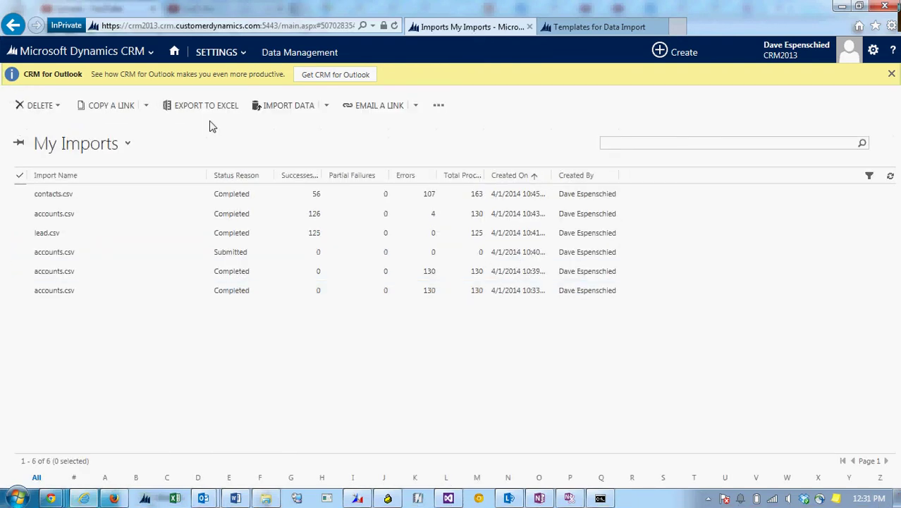
{"action": "left_click", "coordinate": [292, 106]}
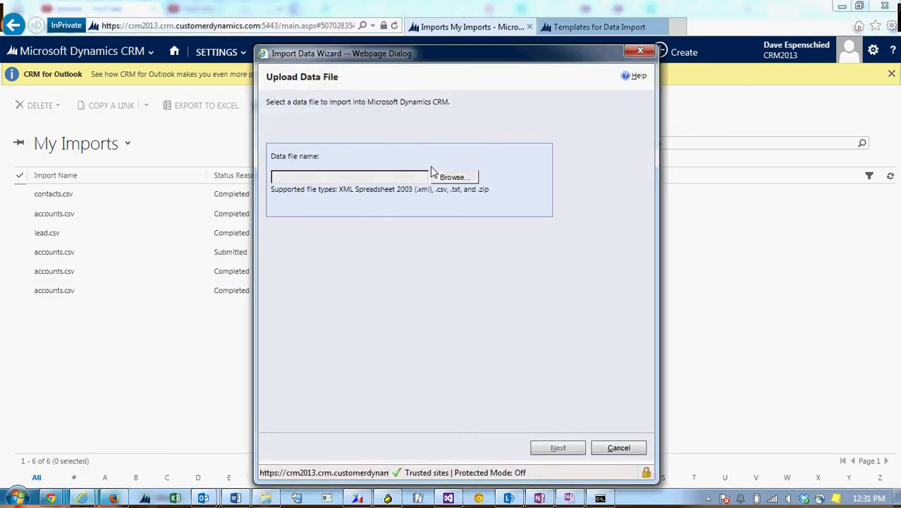
{"action": "left_click", "coordinate": [455, 178]}
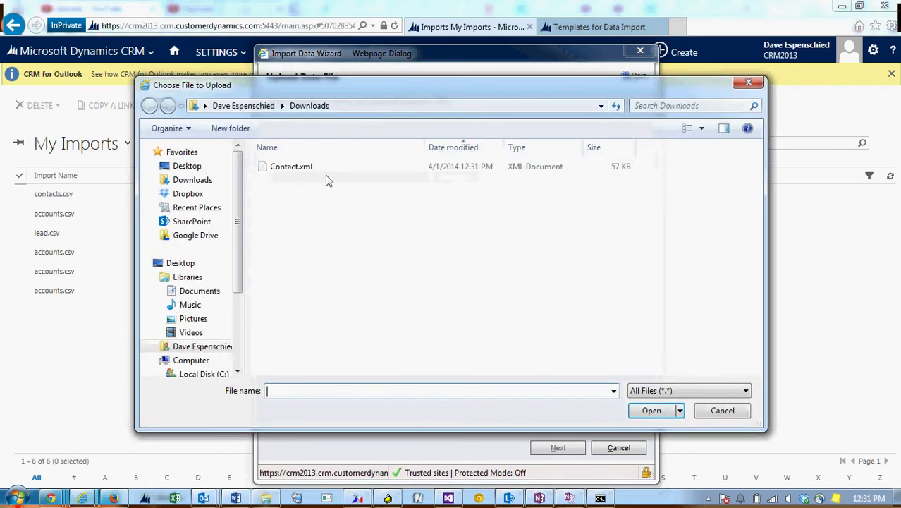
{"action": "left_click", "coordinate": [326, 169]}
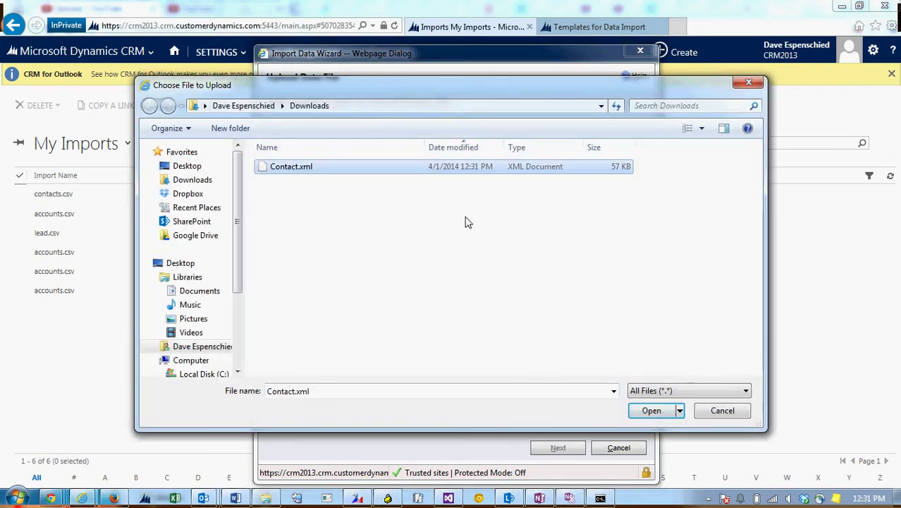
{"action": "left_click", "coordinate": [651, 411]}
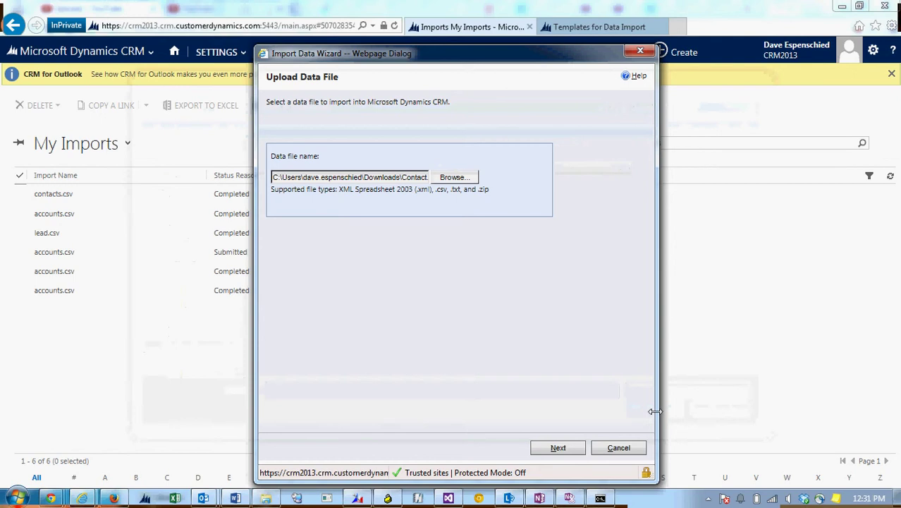
{"action": "left_click", "coordinate": [561, 449]}
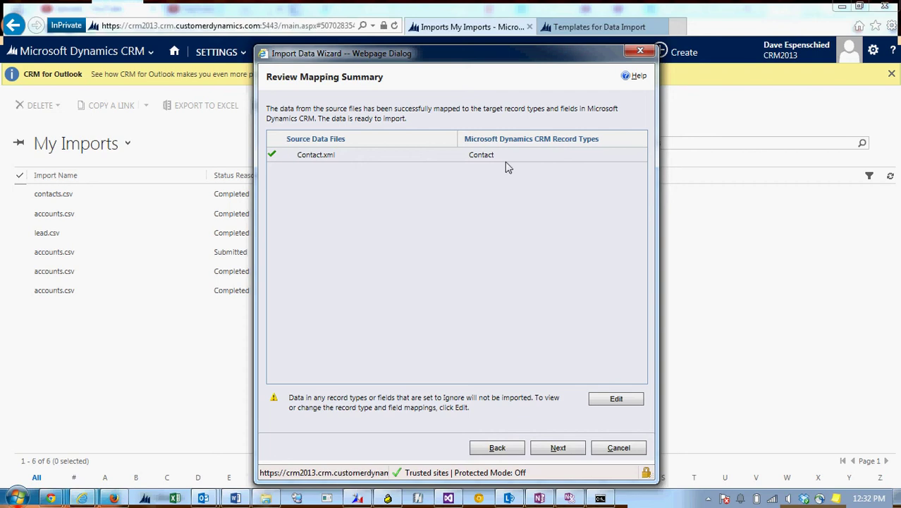
Step: Accept the Contact record mapping, submit the import with Allow Duplicates set to No, open the Imports status page and finish the wizard
{"action": "left_click", "coordinate": [561, 450]}
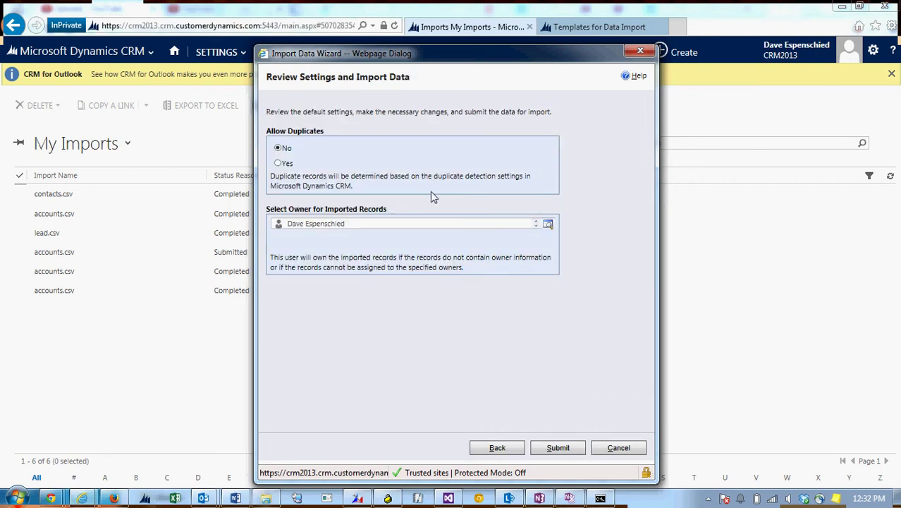
{"action": "left_click", "coordinate": [558, 448]}
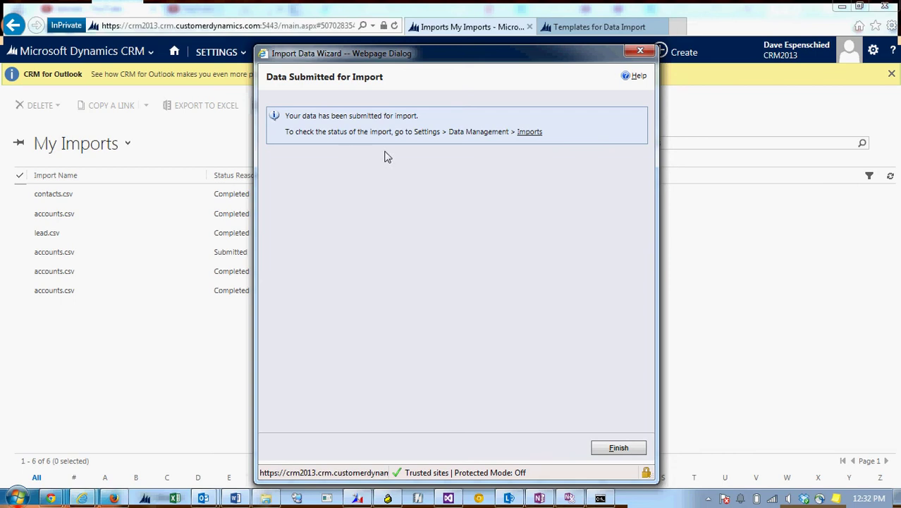
{"action": "left_click", "coordinate": [533, 137]}
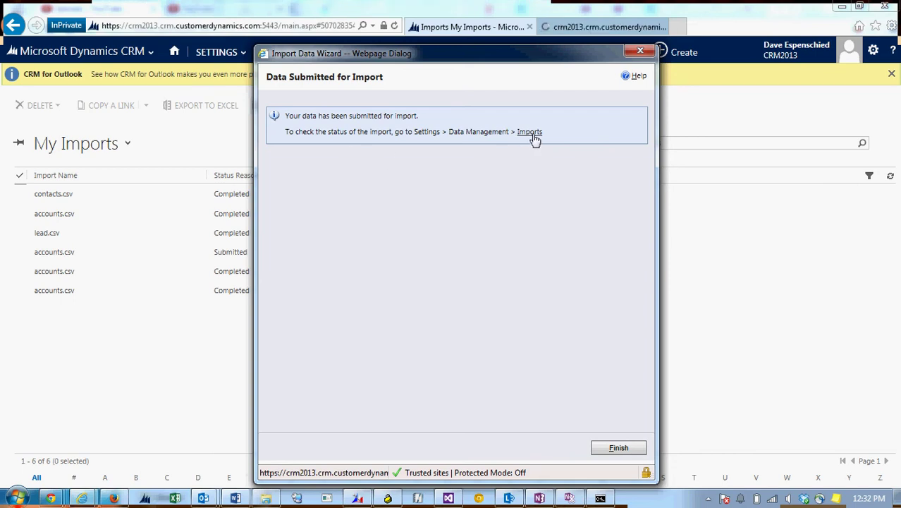
{"action": "left_click", "coordinate": [622, 450]}
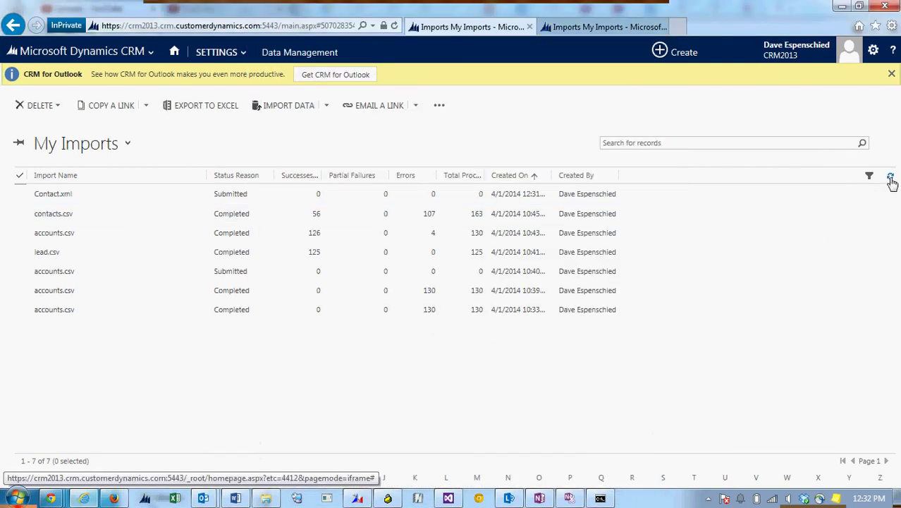
Step: Refresh the My Imports list repeatedly to check the processing status of the Contact.xml import
{"action": "left_click", "coordinate": [891, 178]}
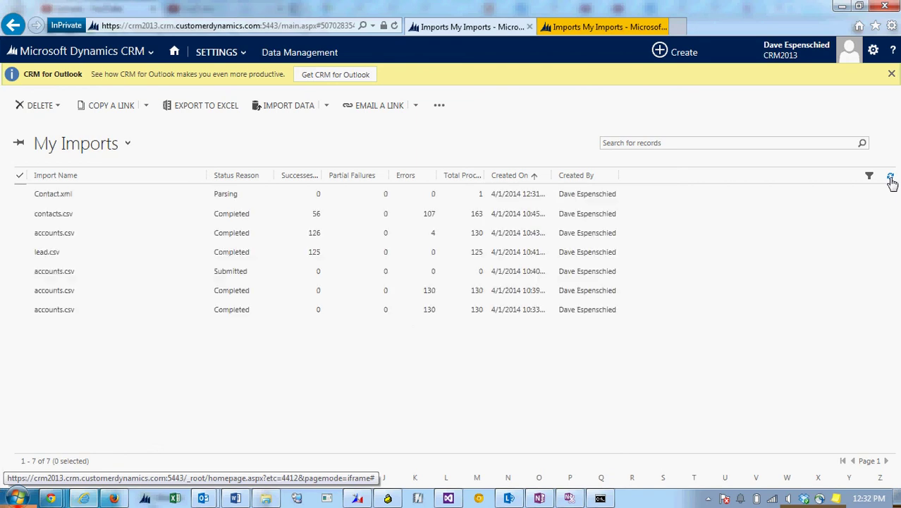
{"action": "left_click", "coordinate": [891, 178]}
{"action": "left_click", "coordinate": [891, 178]}
{"action": "left_click", "coordinate": [890, 178]}
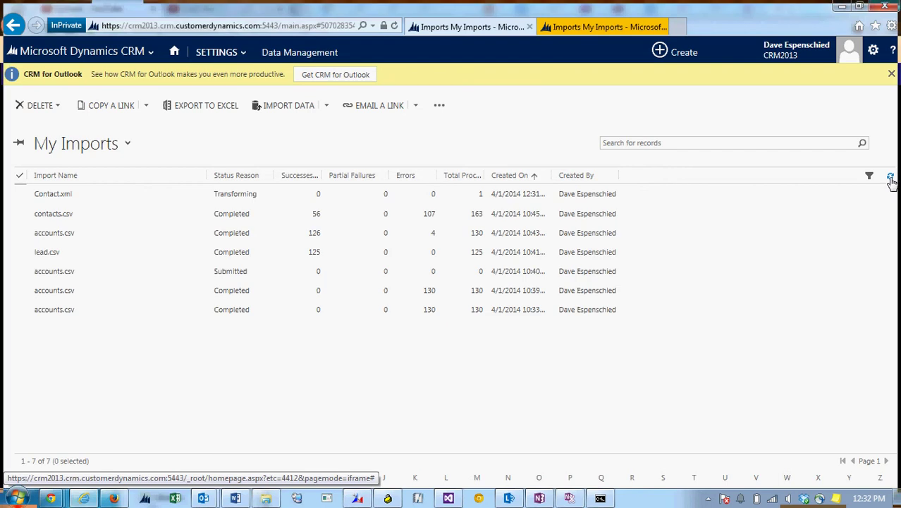
{"action": "left_click", "coordinate": [890, 176]}
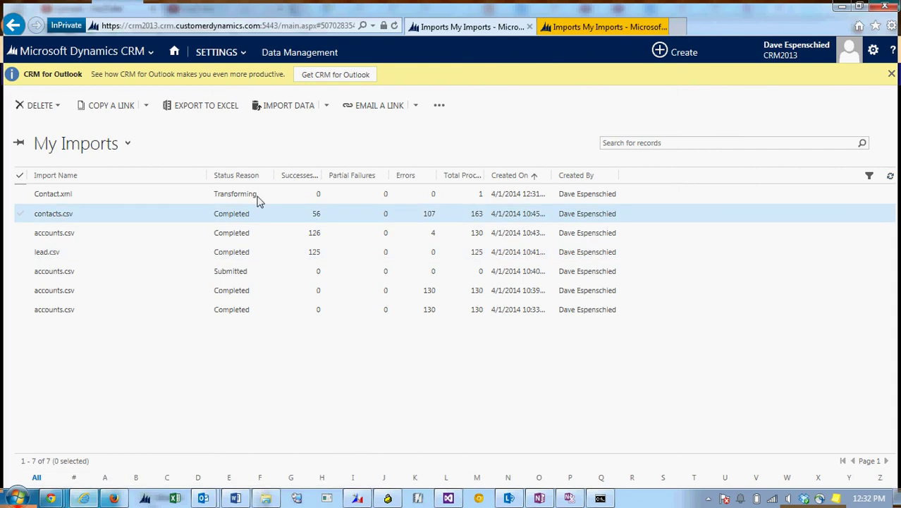
{"action": "left_click", "coordinate": [890, 176]}
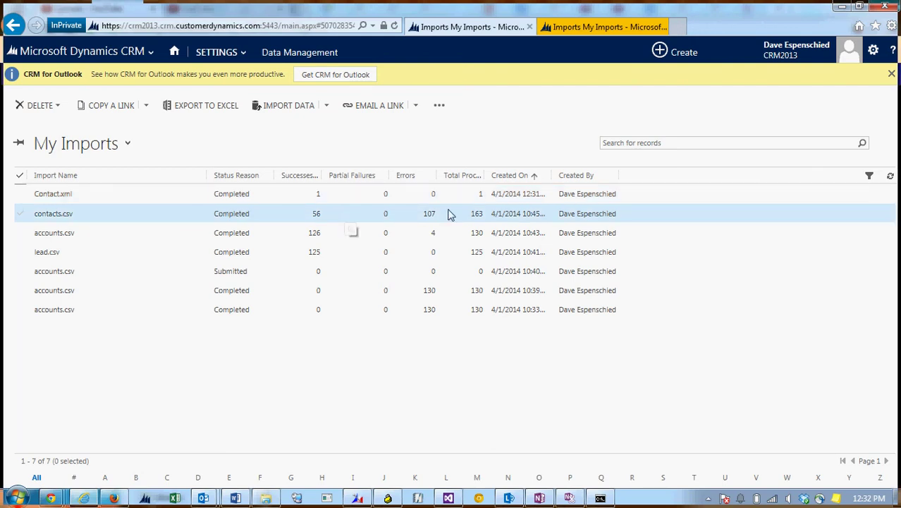
Step: Open the contacts.csv import's Failures list, widen the Description column and review the error descriptions of the failed rows
{"action": "double_click", "coordinate": [366, 218]}
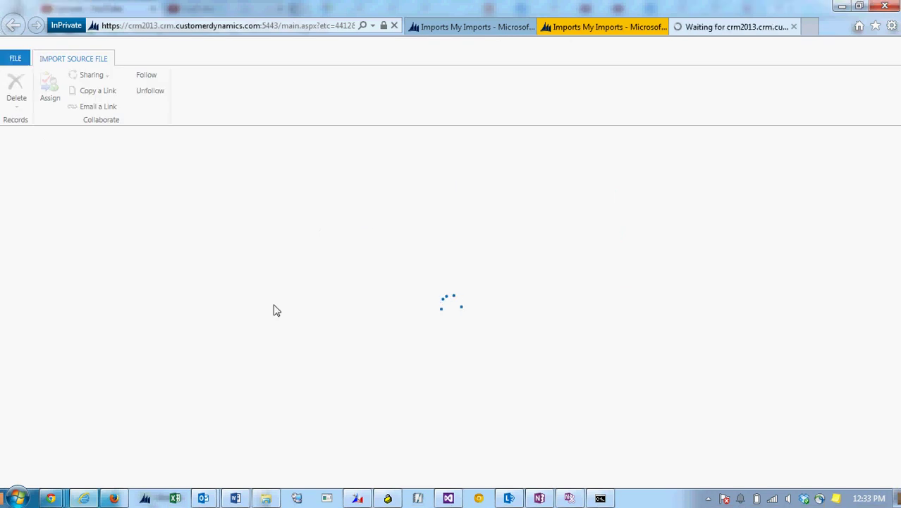
{"action": "left_click", "coordinate": [42, 232]}
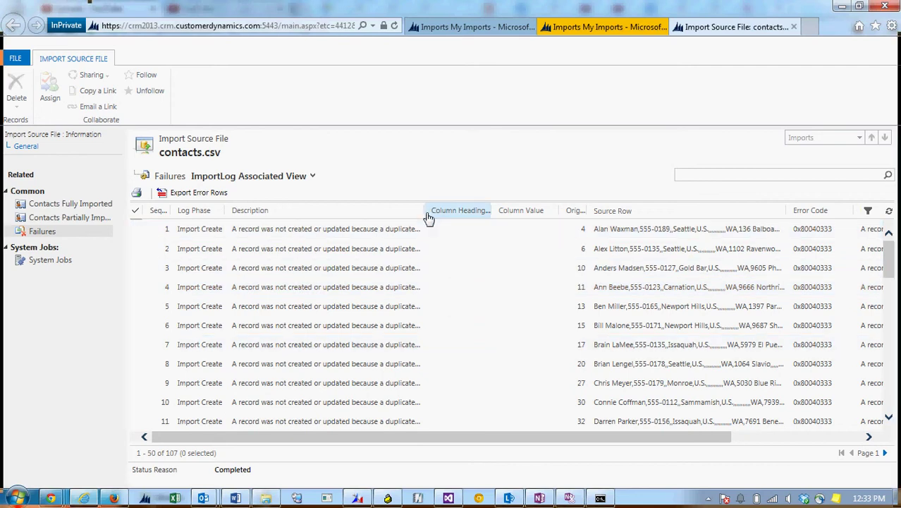
{"action": "left_click_drag", "start_coordinate": [426, 212], "coordinate": [634, 214]}
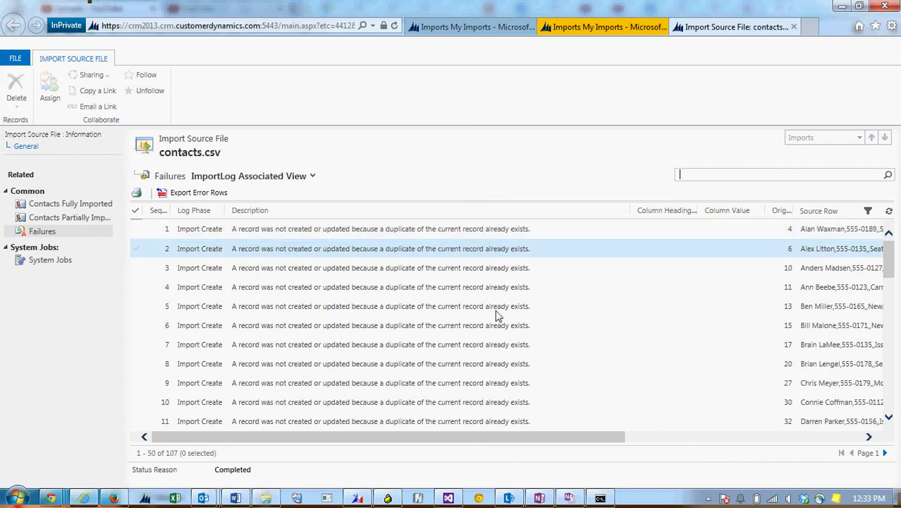
{"action": "scroll", "coordinate": [599, 395], "scroll_direction": "down", "scroll_amount": 10}
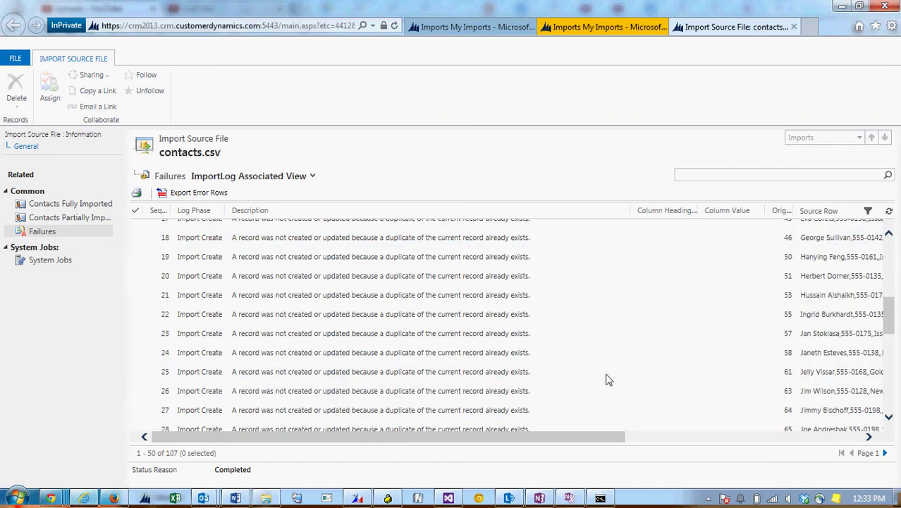